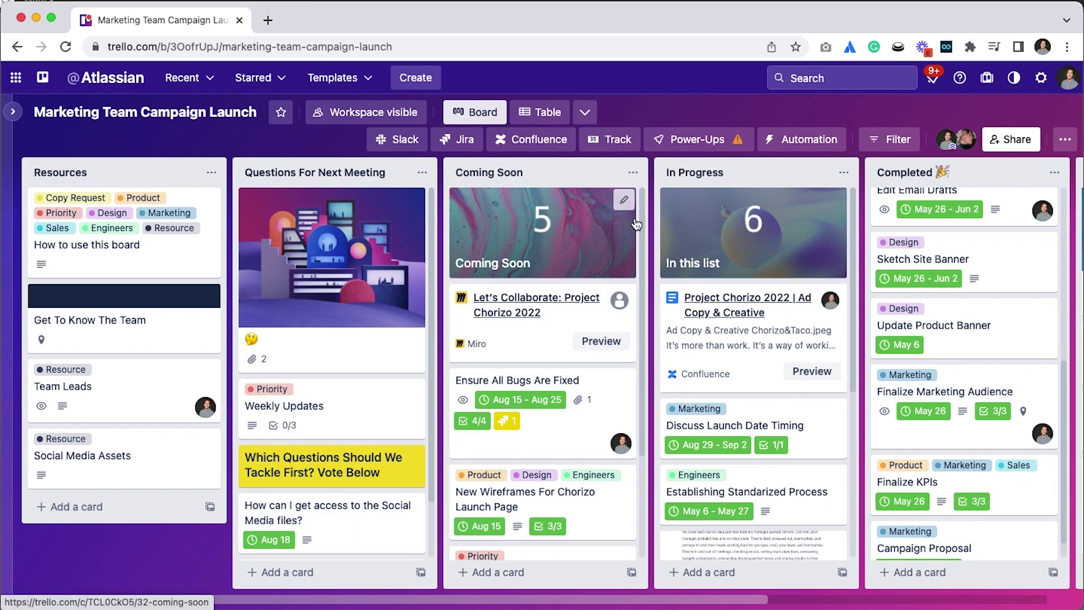
# Start a card from the Coming Soon list actions, then dismiss the empty composer.
pyautogui.click(633, 172)
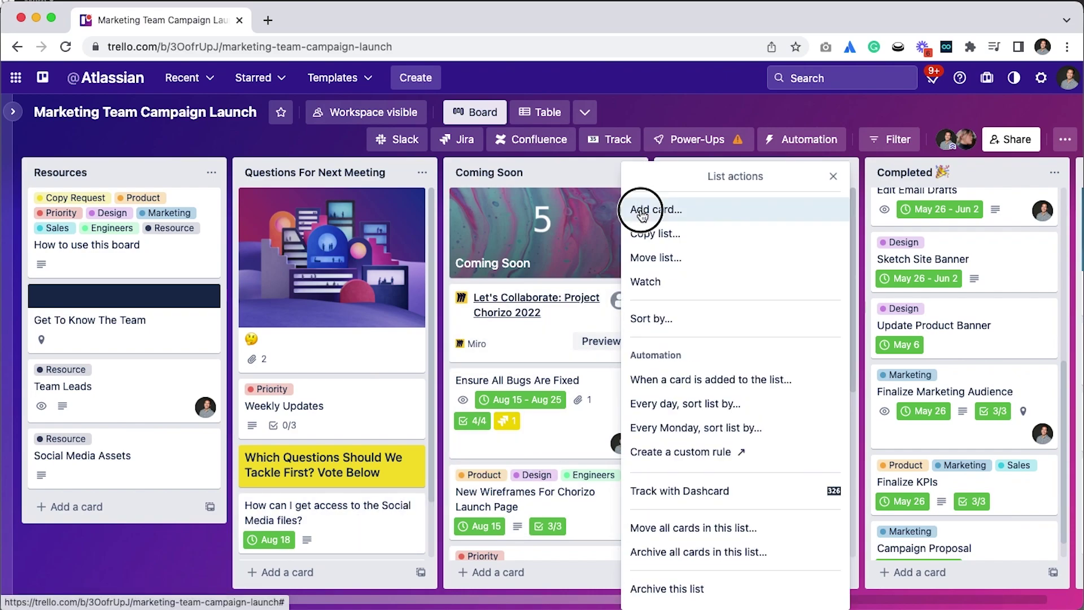
pyautogui.click(656, 209)
pyautogui.click(526, 254)
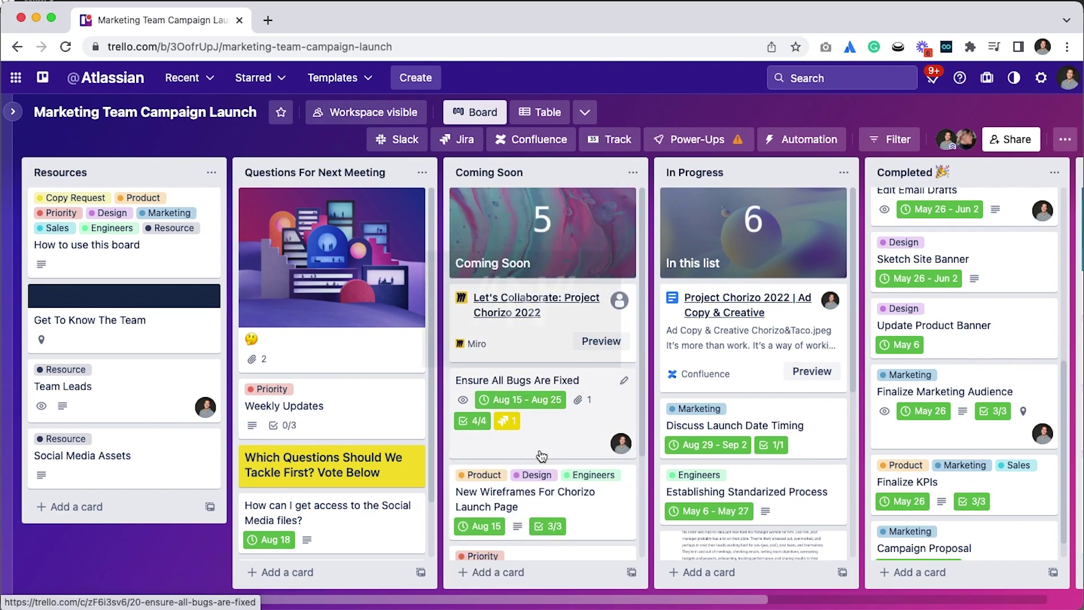
# Create a 'new card' card below New Wireframes For Chorizo Launch Page using the N shortcut.
pyautogui.press('n')
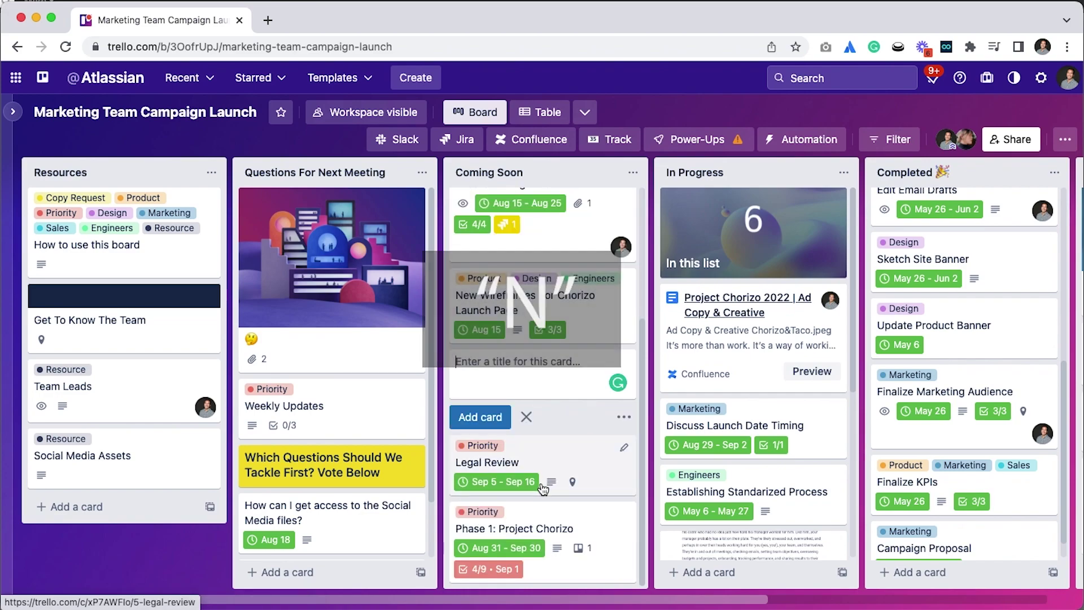
pyautogui.write('new card')
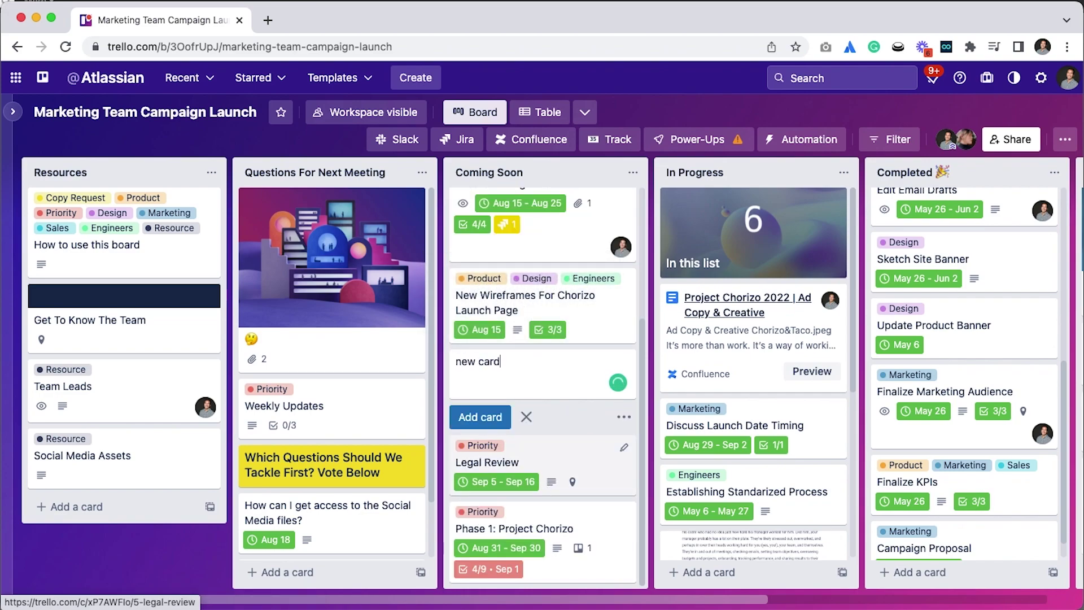
pyautogui.press('Return')
pyautogui.click(527, 418)
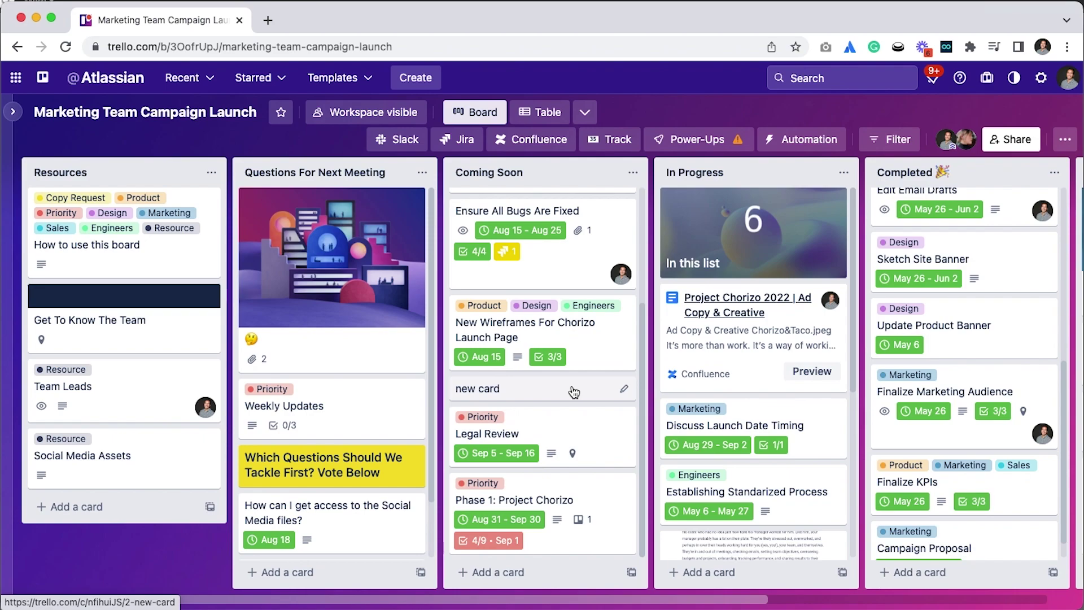
# Archive 'new card' with C, and restore the accidentally archived New Wireframes card with Z.
pyautogui.press('c')
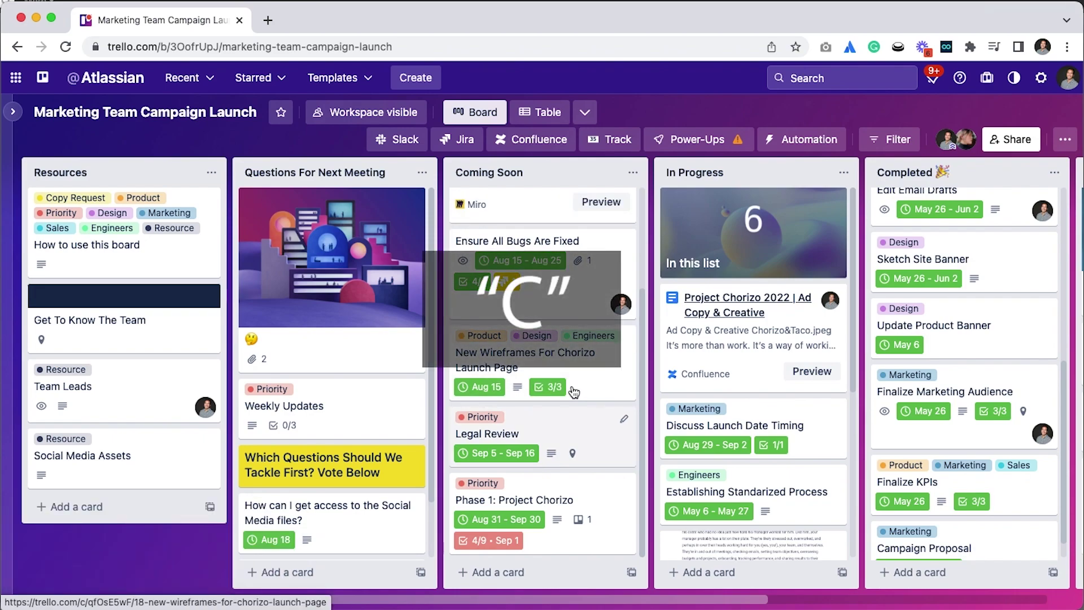
pyautogui.moveTo(542, 361)
pyautogui.scroll(2, 601, 378)
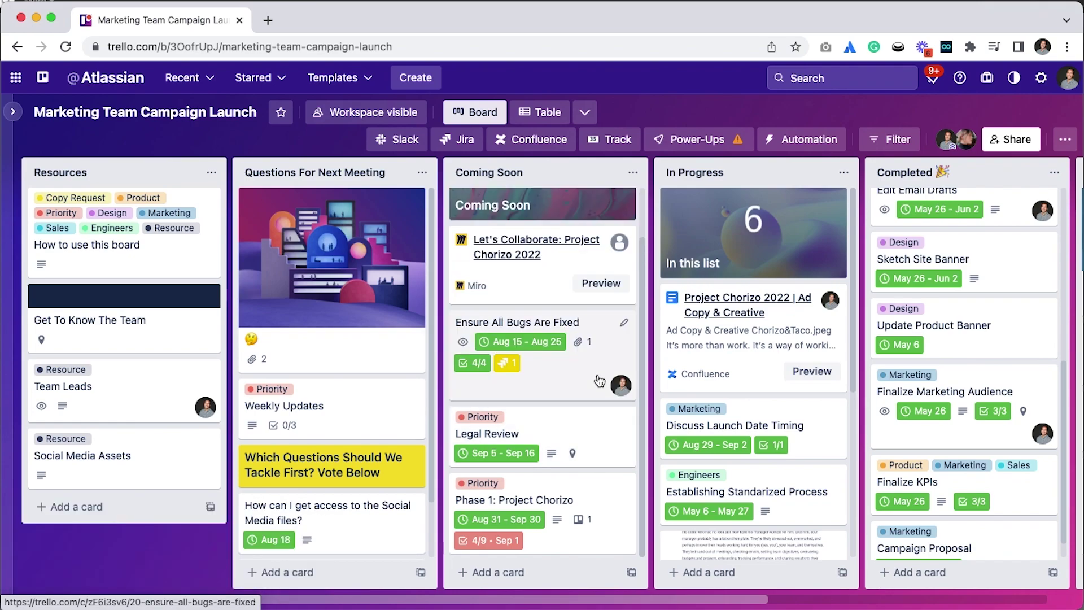
pyautogui.press('z')
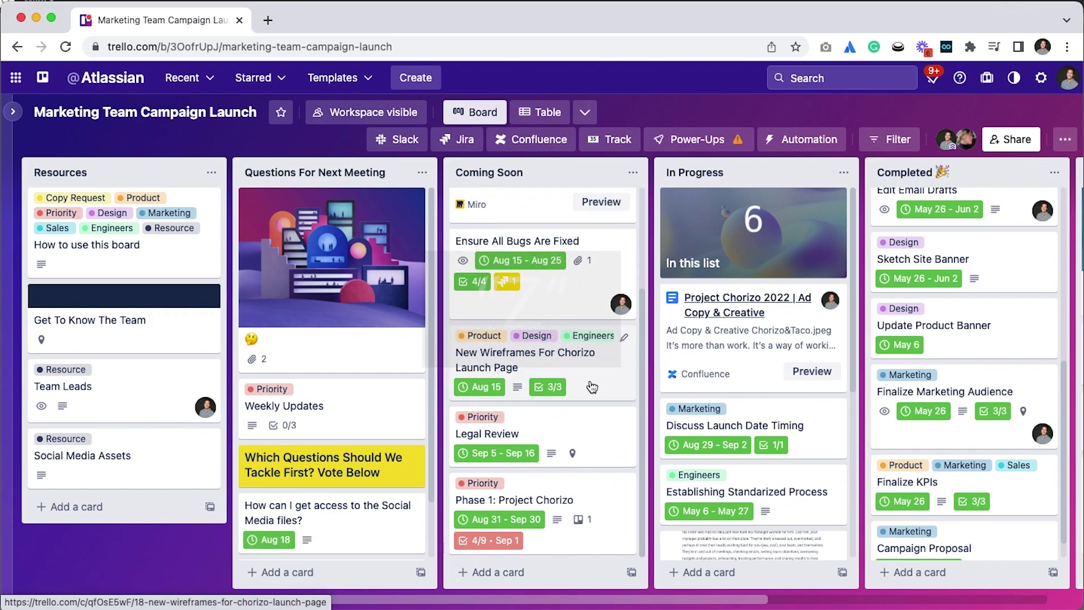
pyautogui.scroll(2, 592, 386)
pyautogui.moveTo(543, 271)
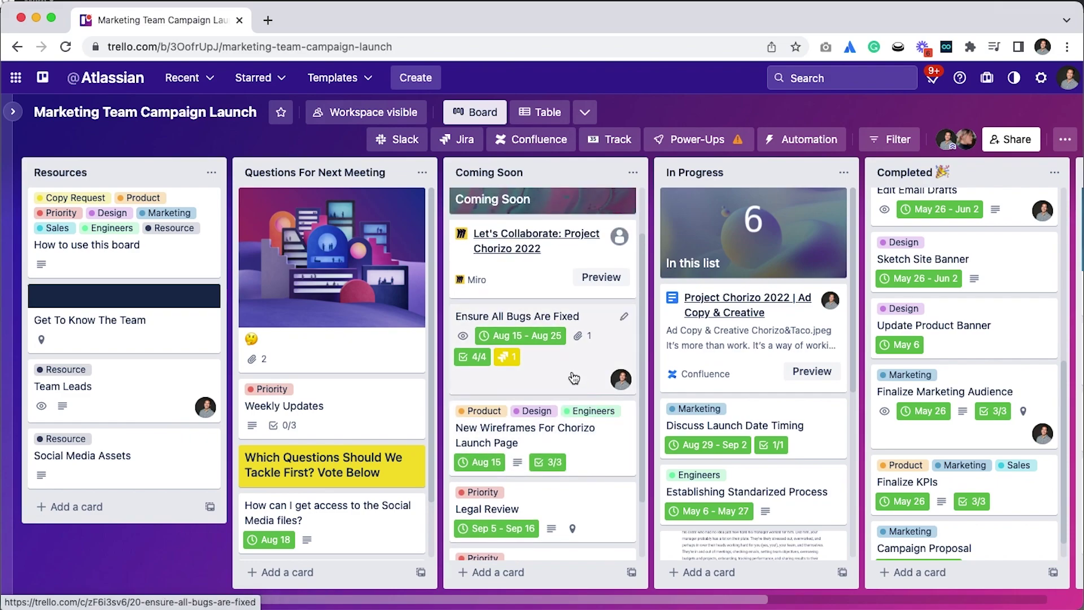
pyautogui.press('l')
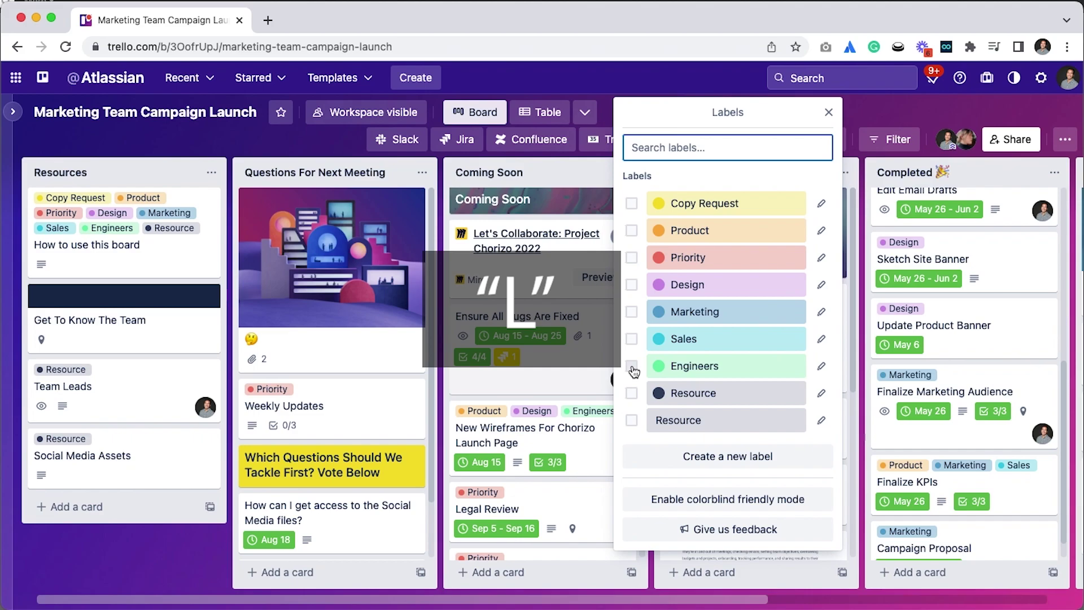
# Apply the Engineers label to Ensure All Bugs Are Fixed and close the Labels popover.
pyautogui.click(632, 366)
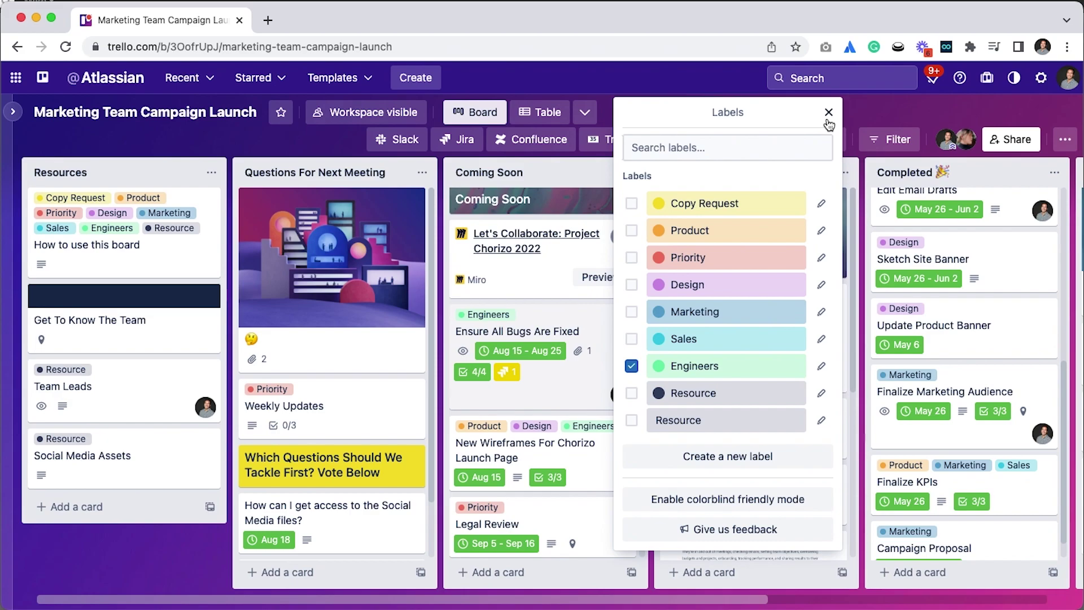
pyautogui.click(828, 113)
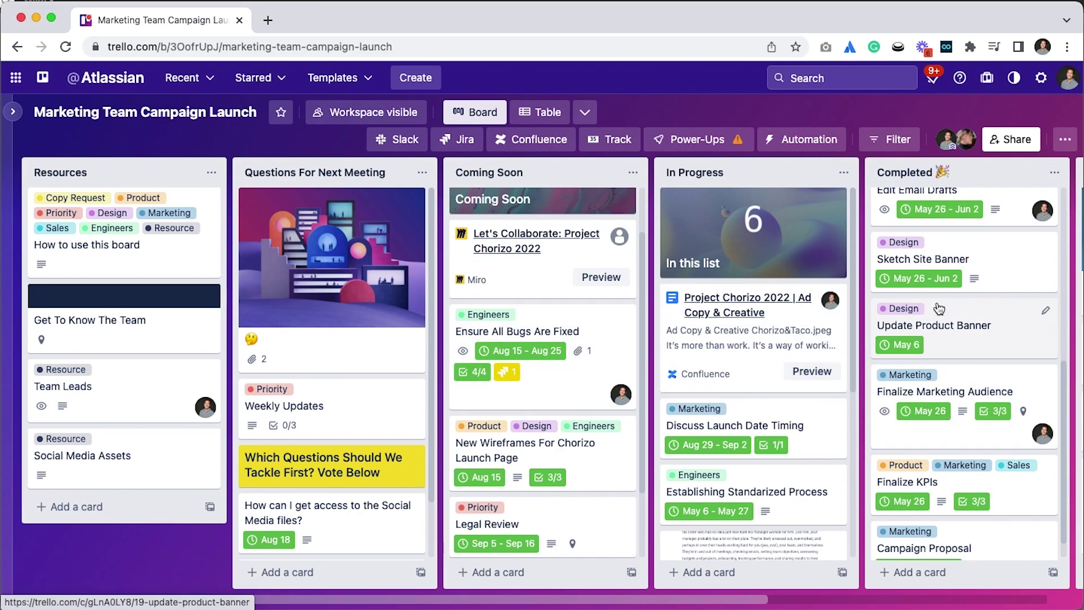
pyautogui.click(897, 142)
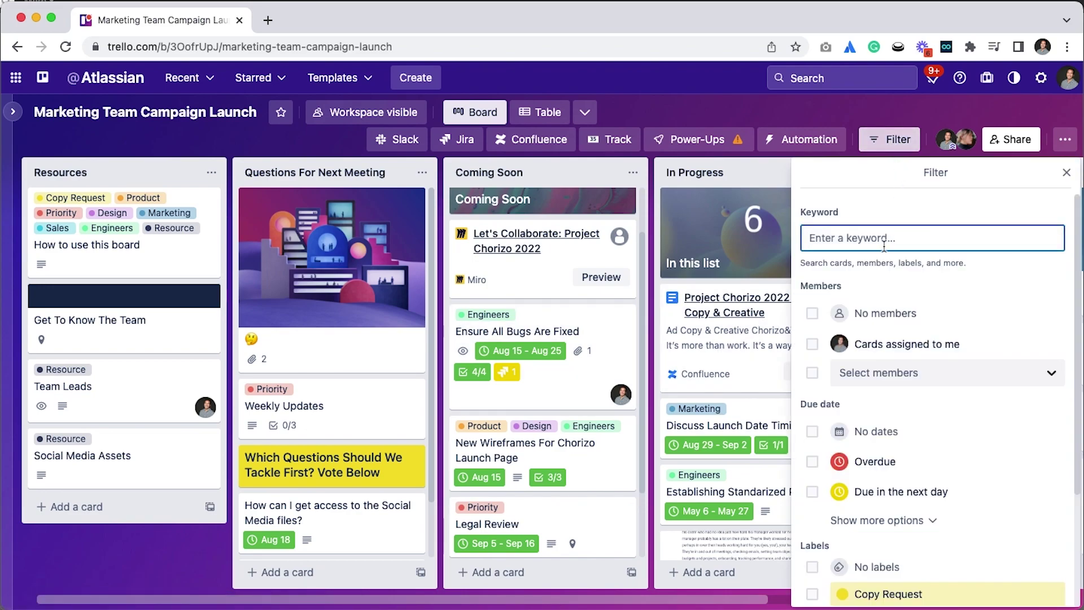
pyautogui.click(812, 344)
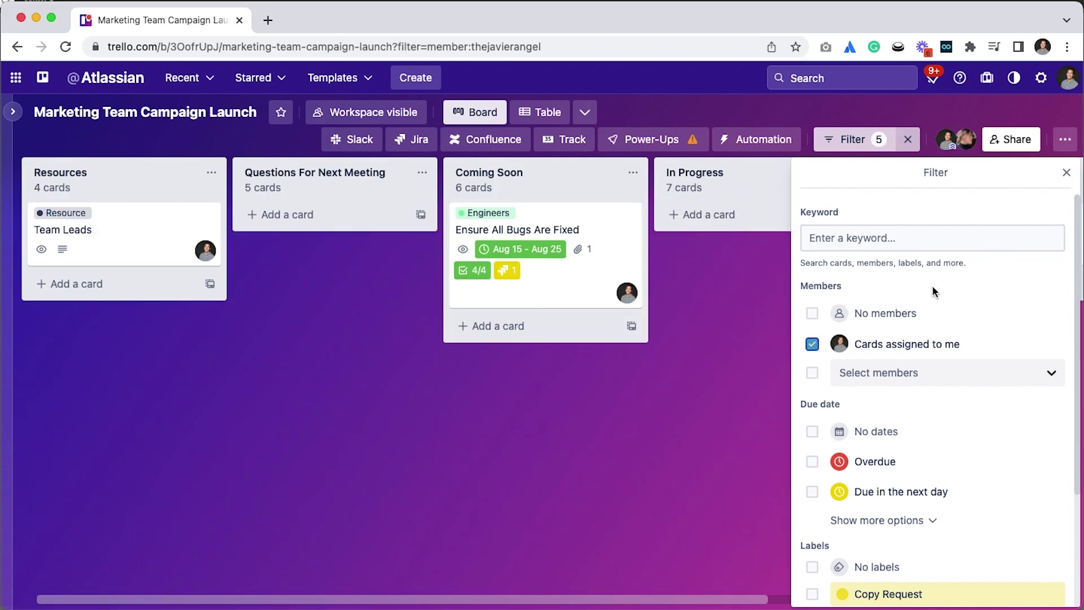
pyautogui.click(1066, 172)
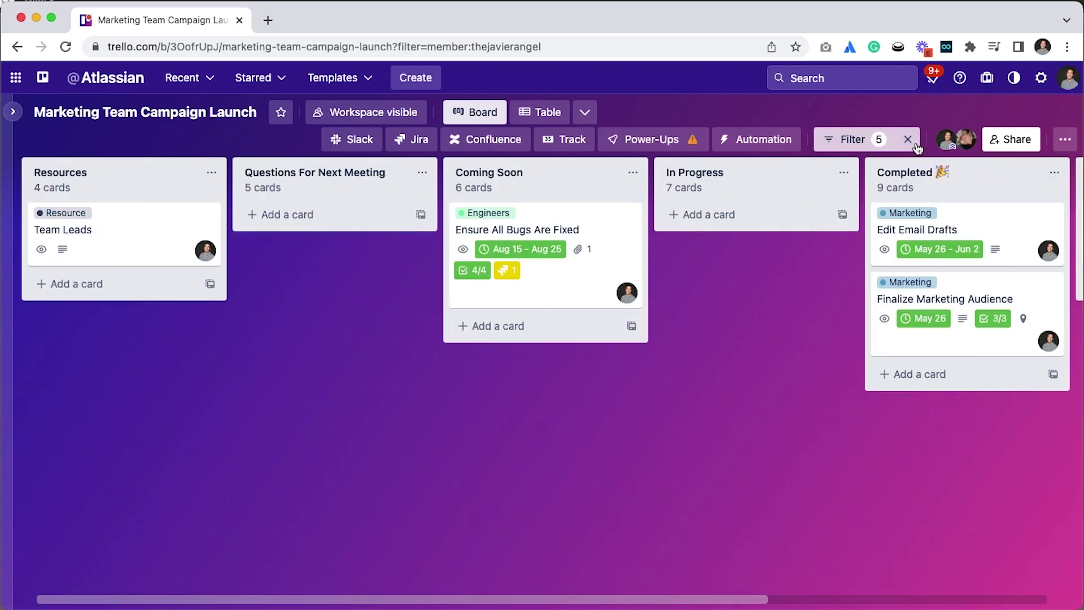
pyautogui.click(909, 140)
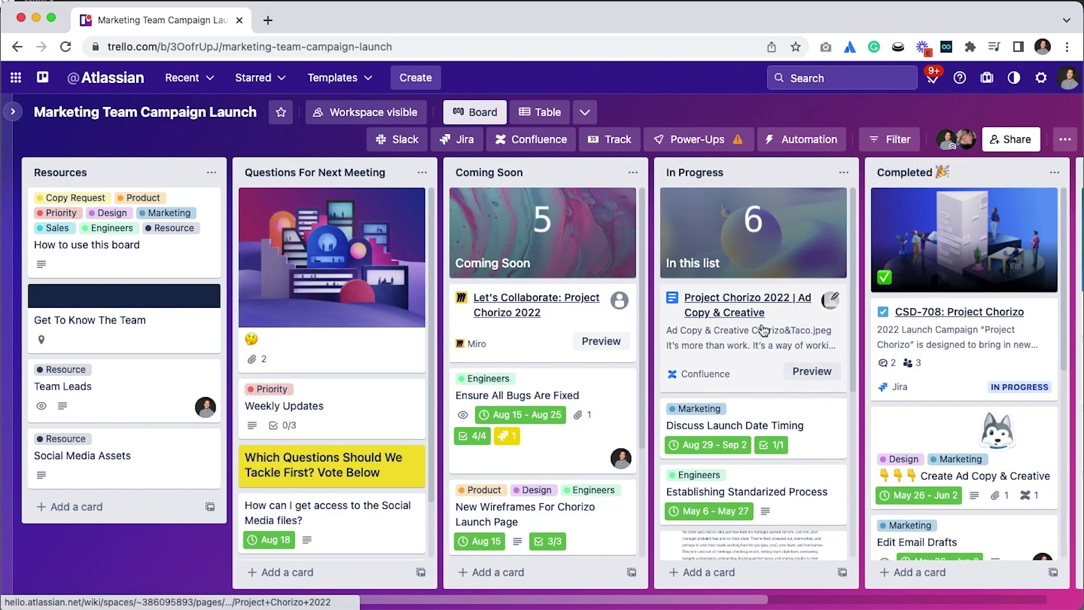
pyautogui.press('q')
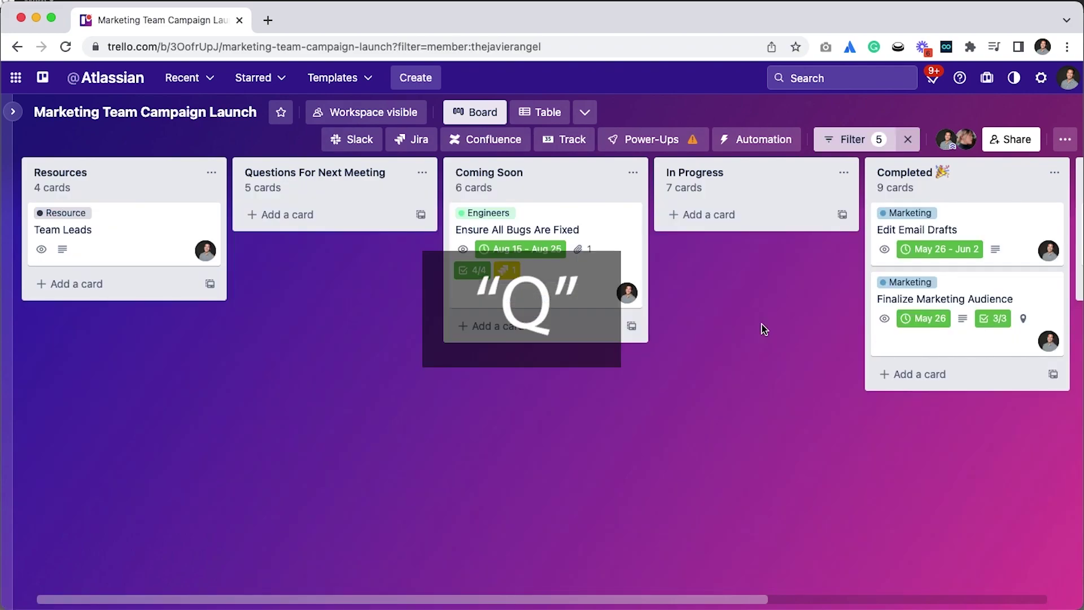
pyautogui.press('q')
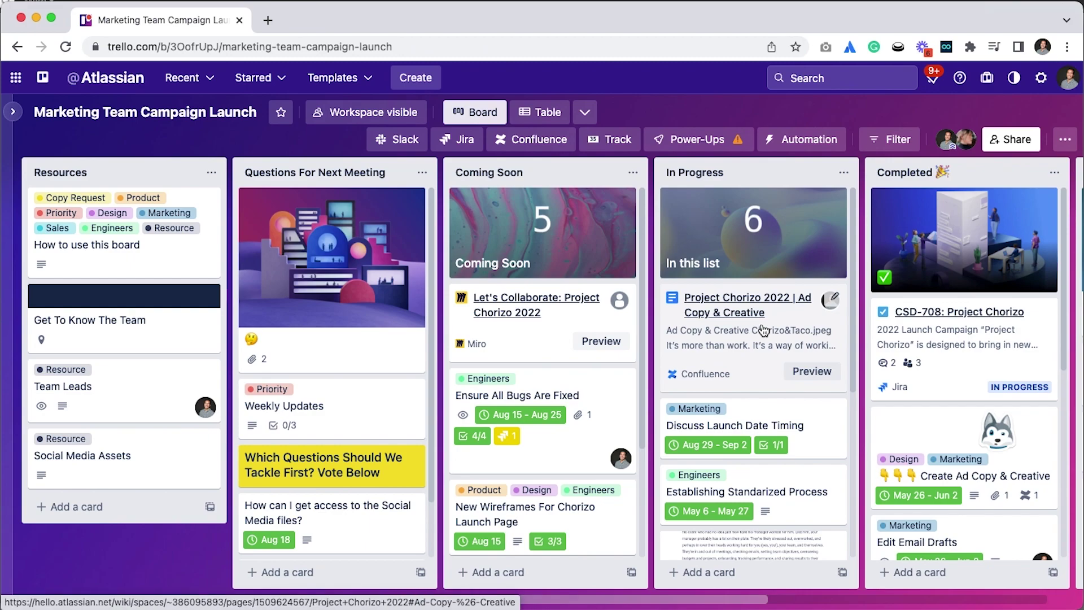
pyautogui.hotkey('shift', '/')
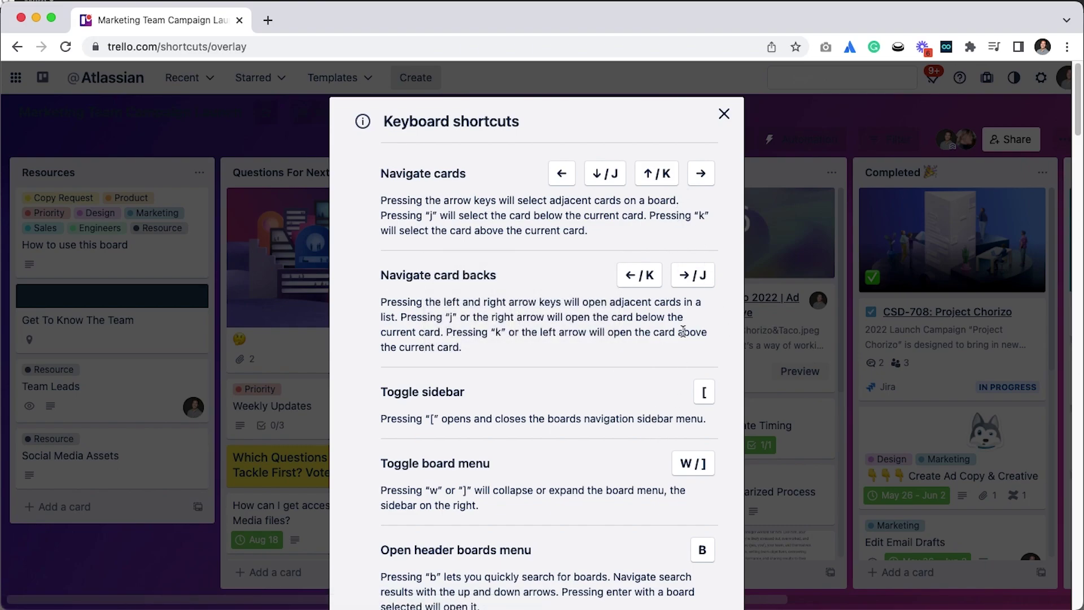
pyautogui.click(724, 114)
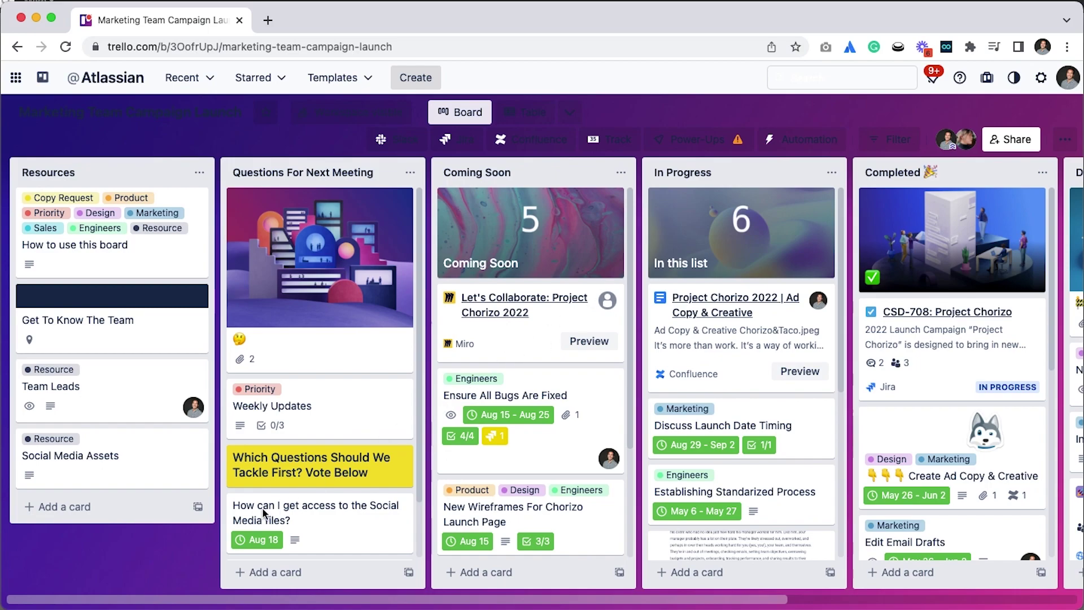